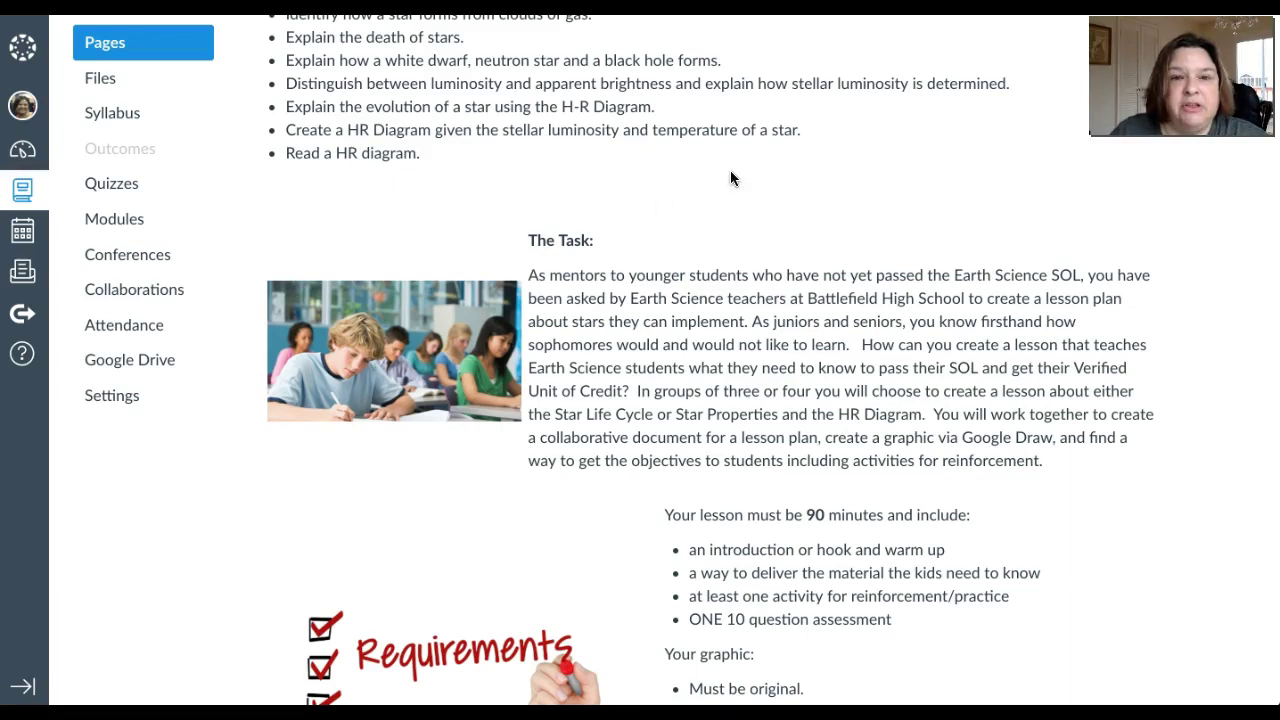
- Go to the Stars course Home and scroll to Module 2 Star Life Cycle's Tasks 1–6
{"action": "scroll", "coordinate": [730, 177], "scroll_direction": "up", "scroll_amount": 1}
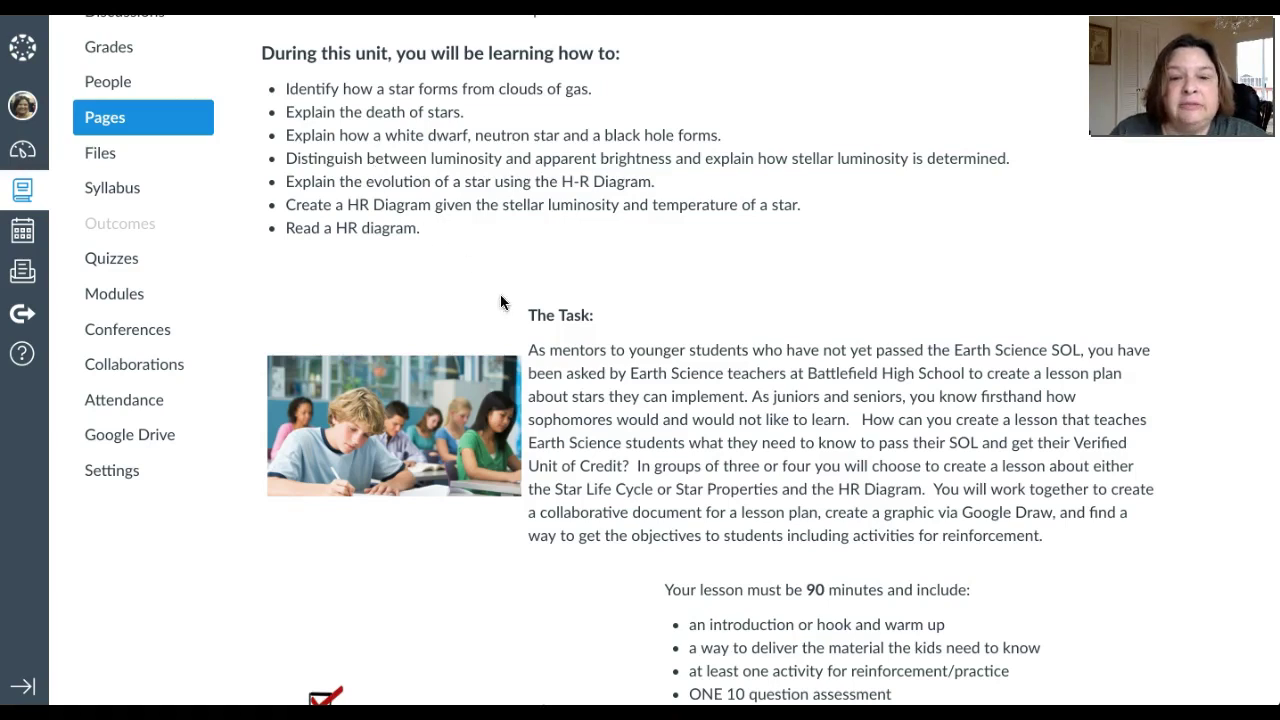
{"action": "scroll", "coordinate": [550, 354], "scroll_direction": "down", "scroll_amount": 5}
{"action": "scroll", "coordinate": [550, 354], "scroll_direction": "down", "scroll_amount": 1}
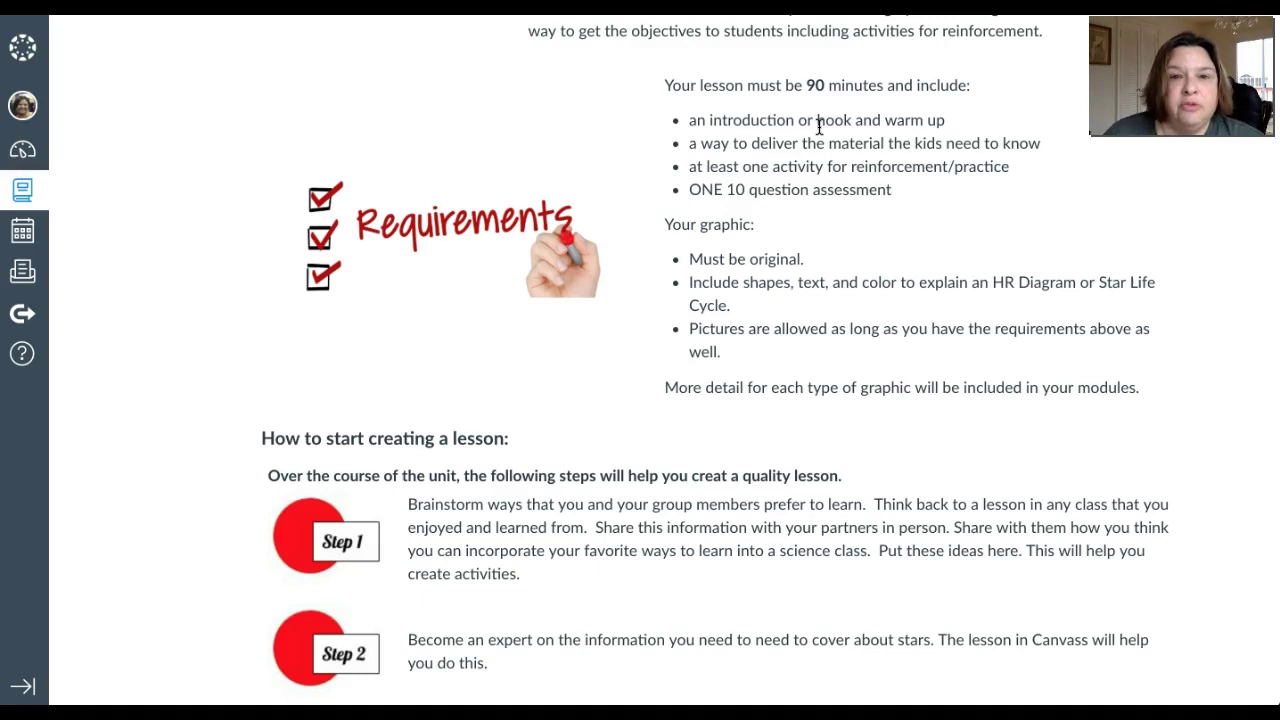
{"action": "scroll", "coordinate": [819, 127], "scroll_direction": "down", "scroll_amount": 1}
{"action": "scroll", "coordinate": [819, 127], "scroll_direction": "up", "scroll_amount": 7}
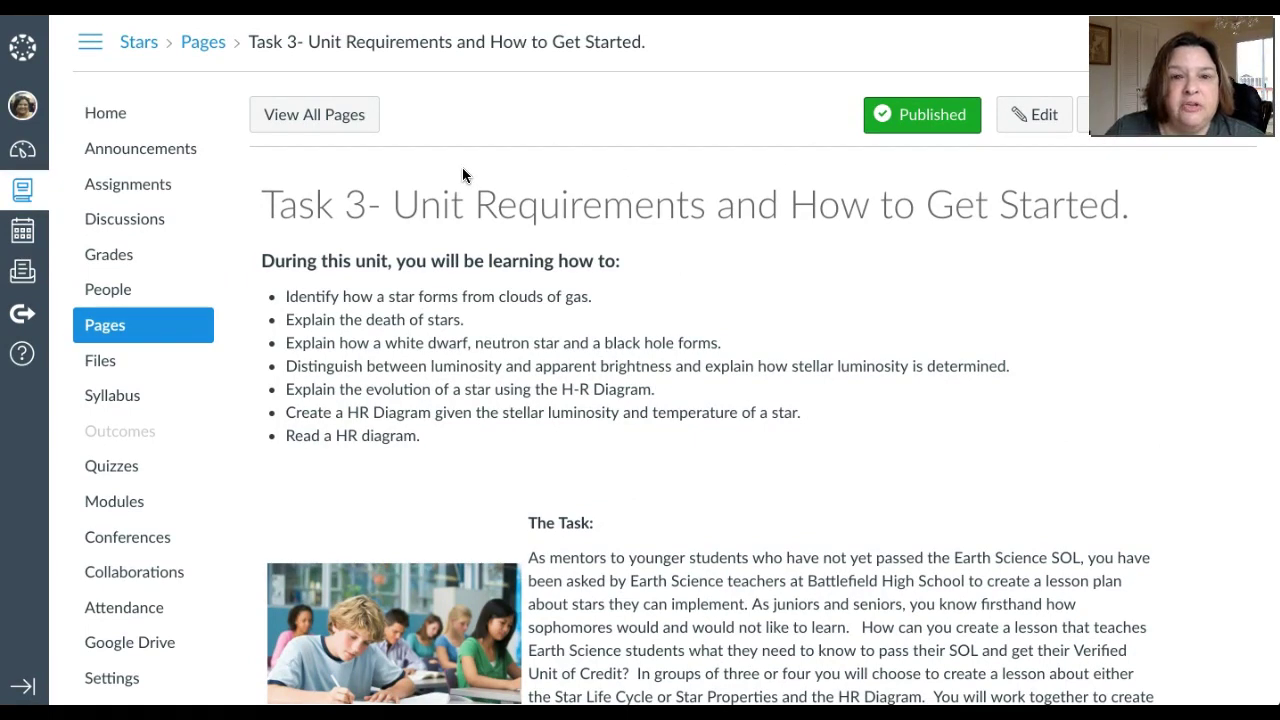
{"action": "left_click", "coordinate": [117, 118]}
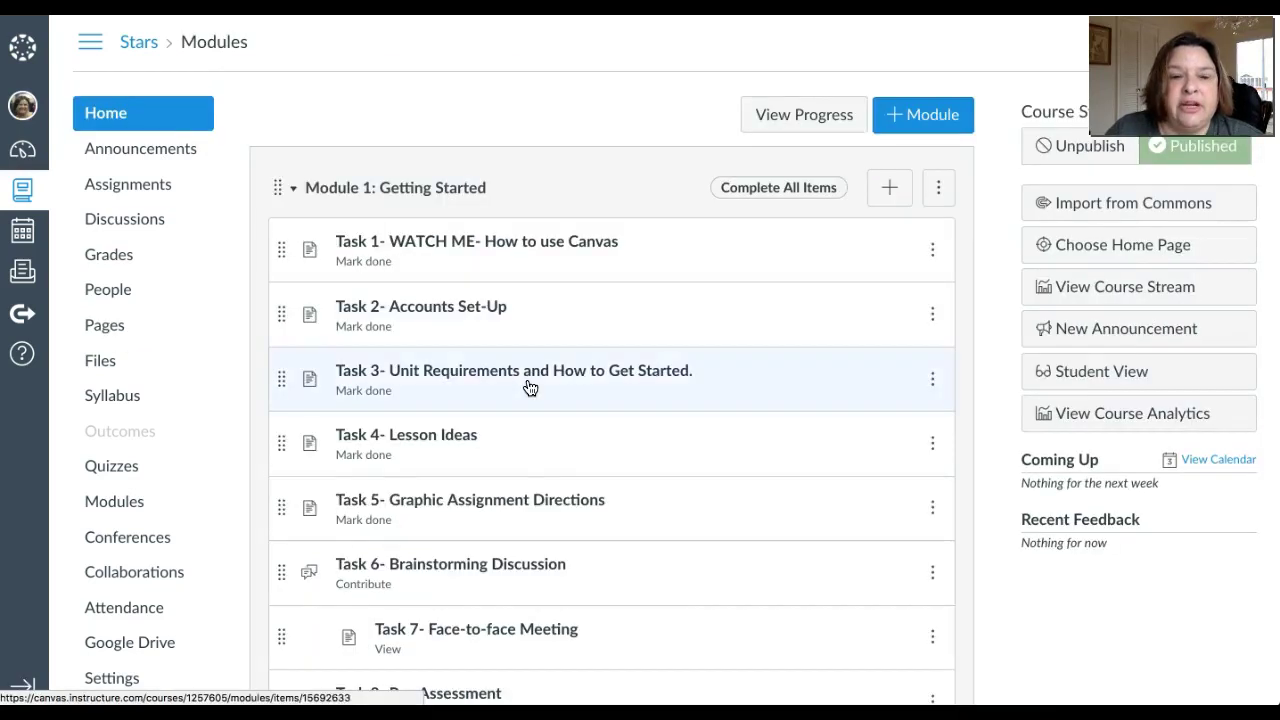
{"action": "scroll", "coordinate": [530, 388], "scroll_direction": "down", "scroll_amount": 8}
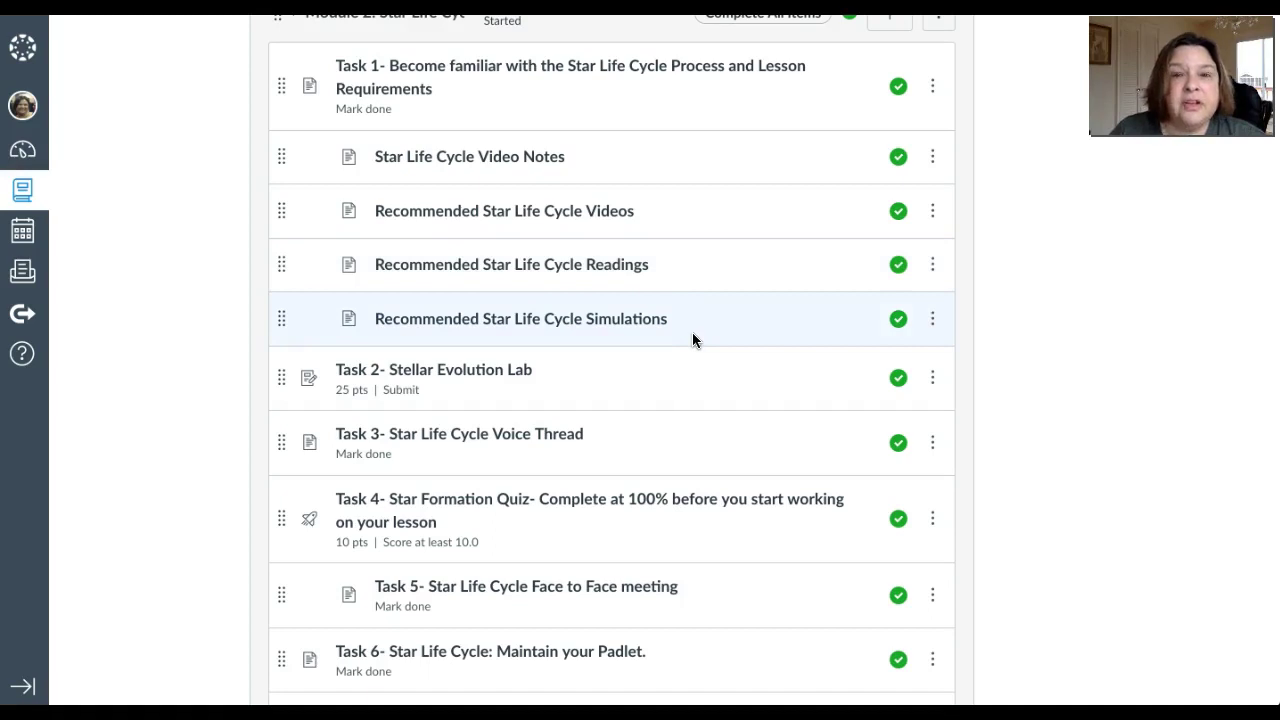
{"action": "scroll", "coordinate": [693, 334], "scroll_direction": "down", "scroll_amount": 3}
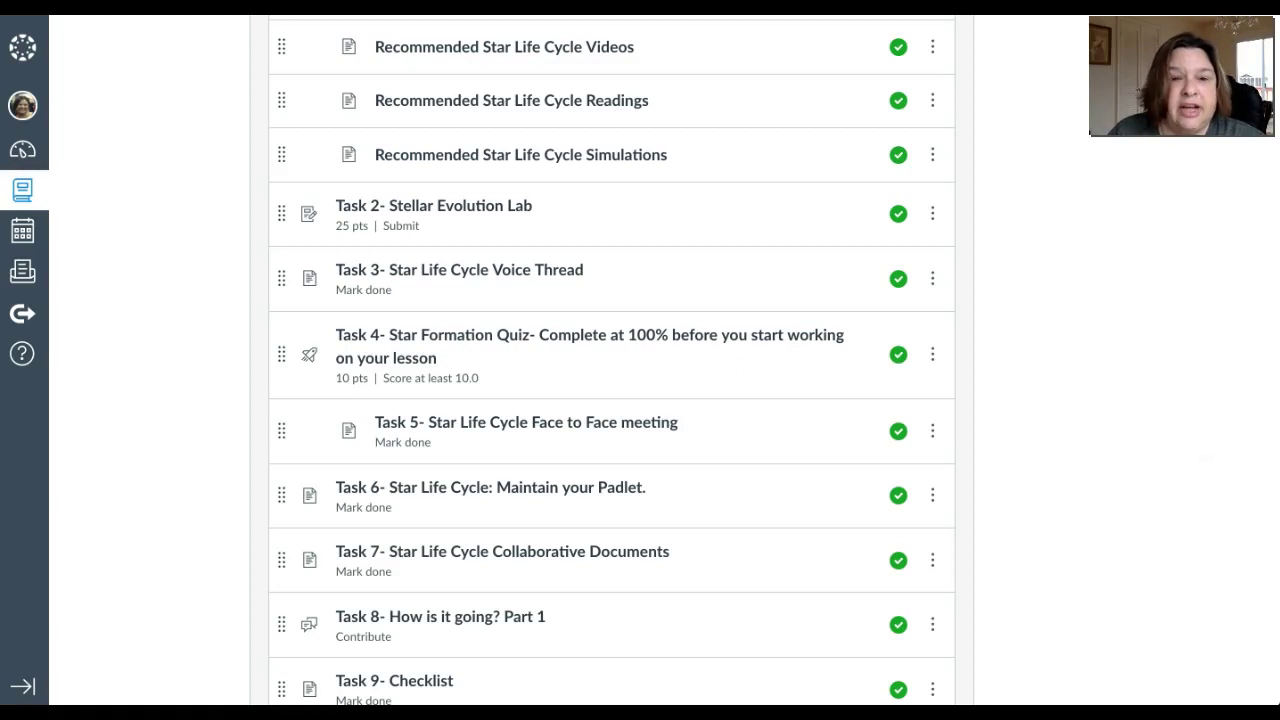
{"action": "scroll", "coordinate": [563, 429], "scroll_direction": "down", "scroll_amount": 1}
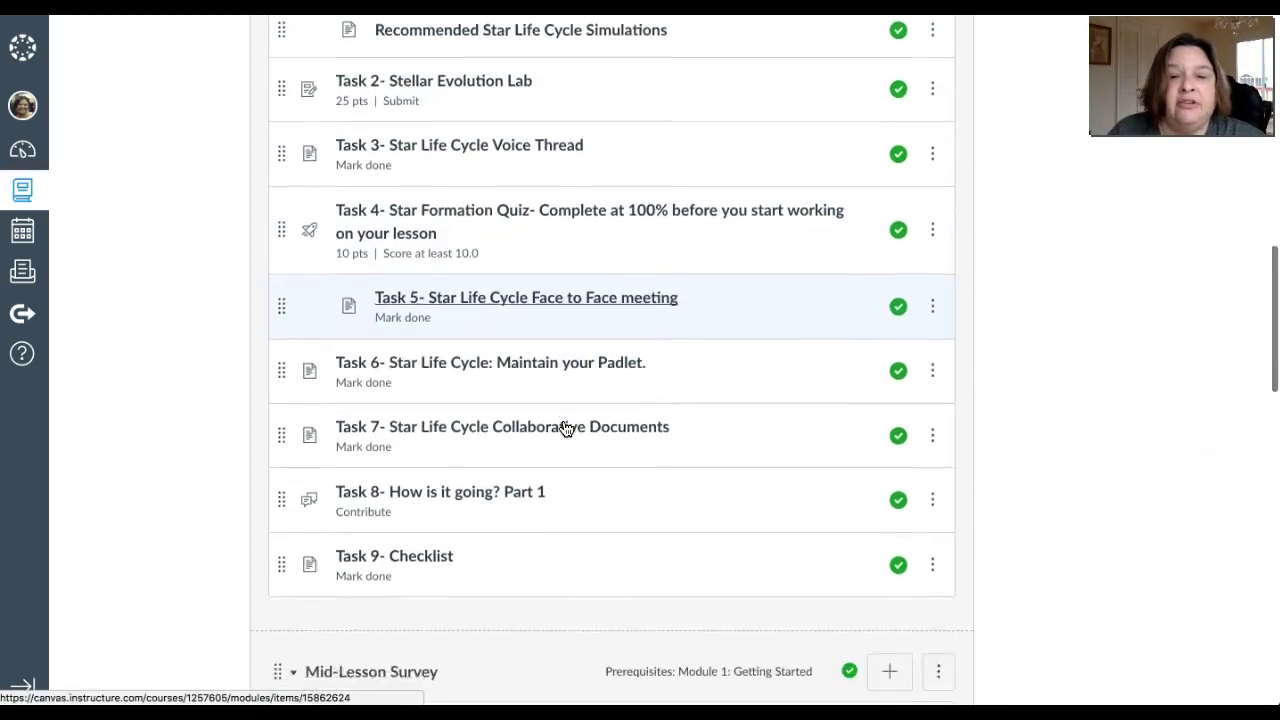
{"action": "scroll", "coordinate": [565, 429], "scroll_direction": "down", "scroll_amount": 1}
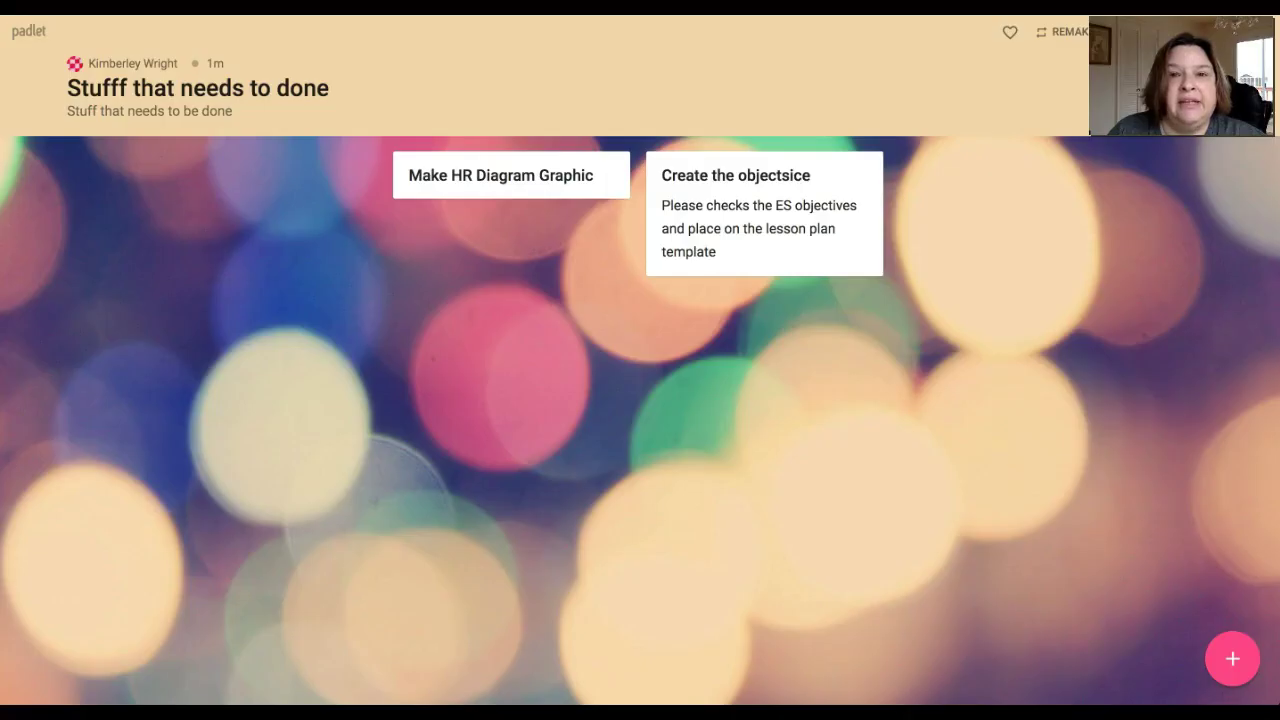
- Move the Make HR Diagram Graphic card to first place on the Padlet board and start a new post
{"action": "mouse_move", "coordinate": [806, 231]}
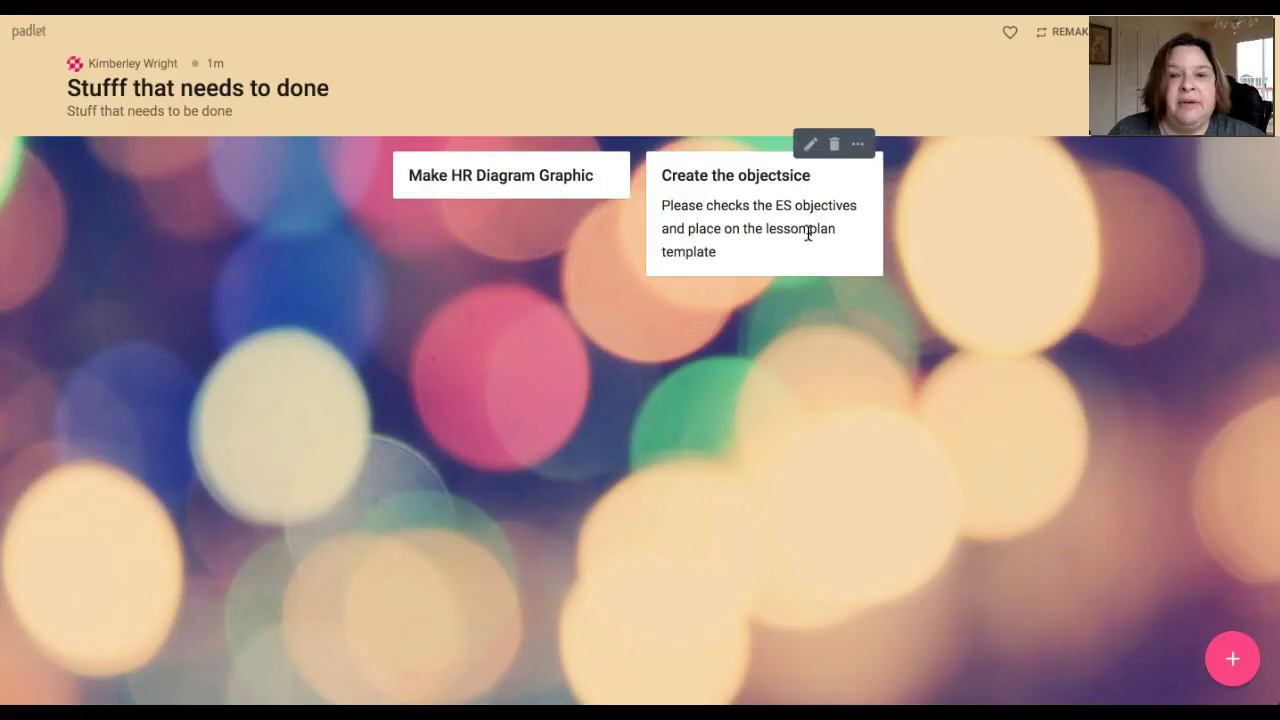
{"action": "left_click_drag", "start_coordinate": [513, 177], "coordinate": [443, 176]}
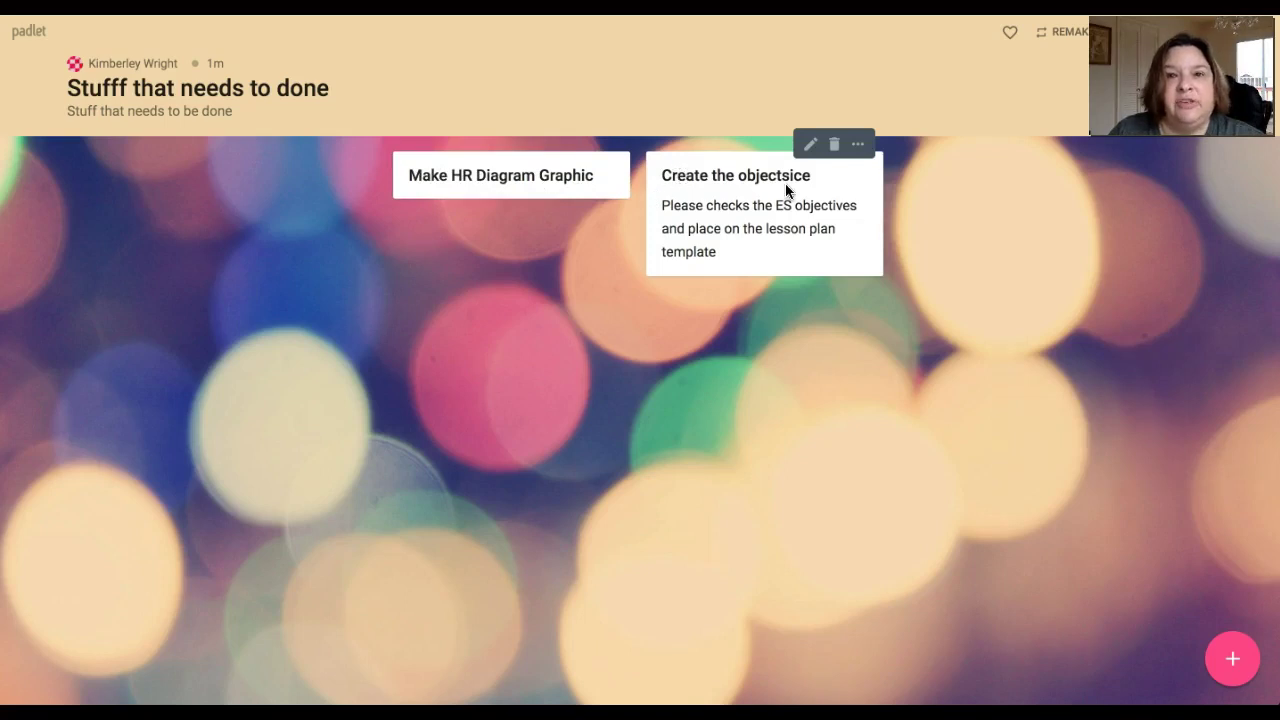
{"action": "double_click", "coordinate": [519, 346]}
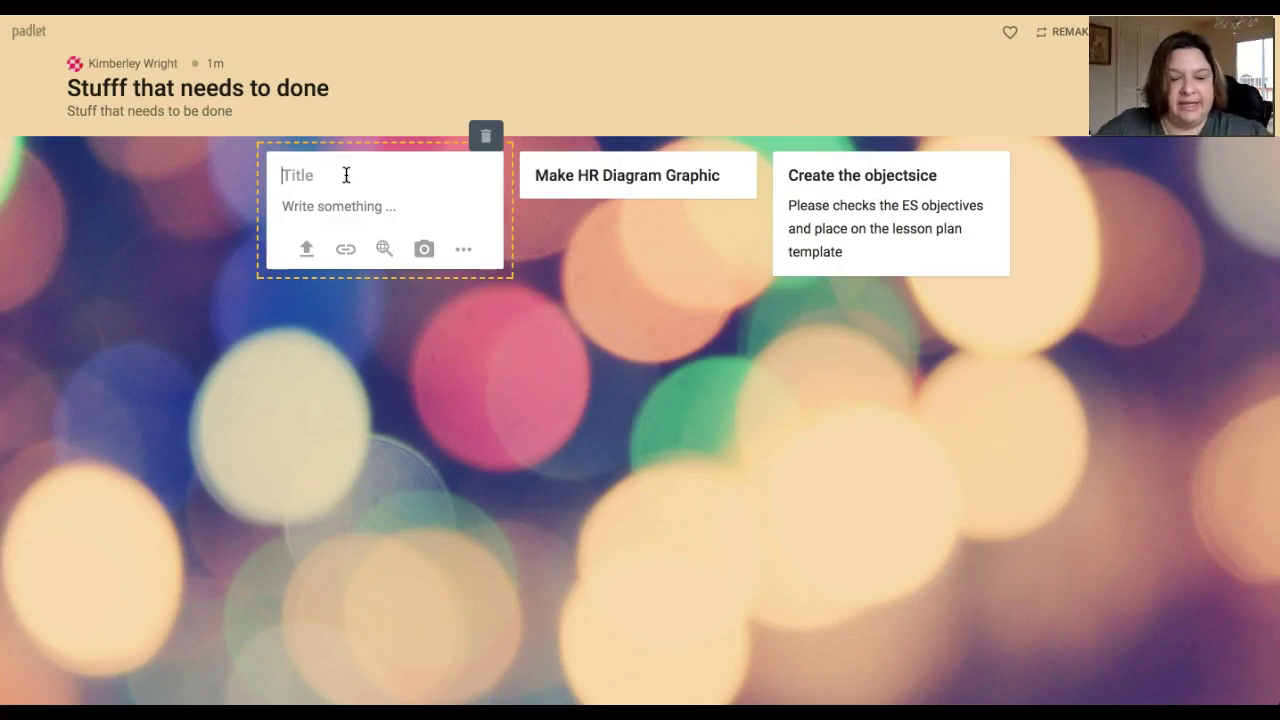
- Publish a trial post titled 'smile' with body 'must smile!', then delete it
{"action": "type", "text": "smile"}
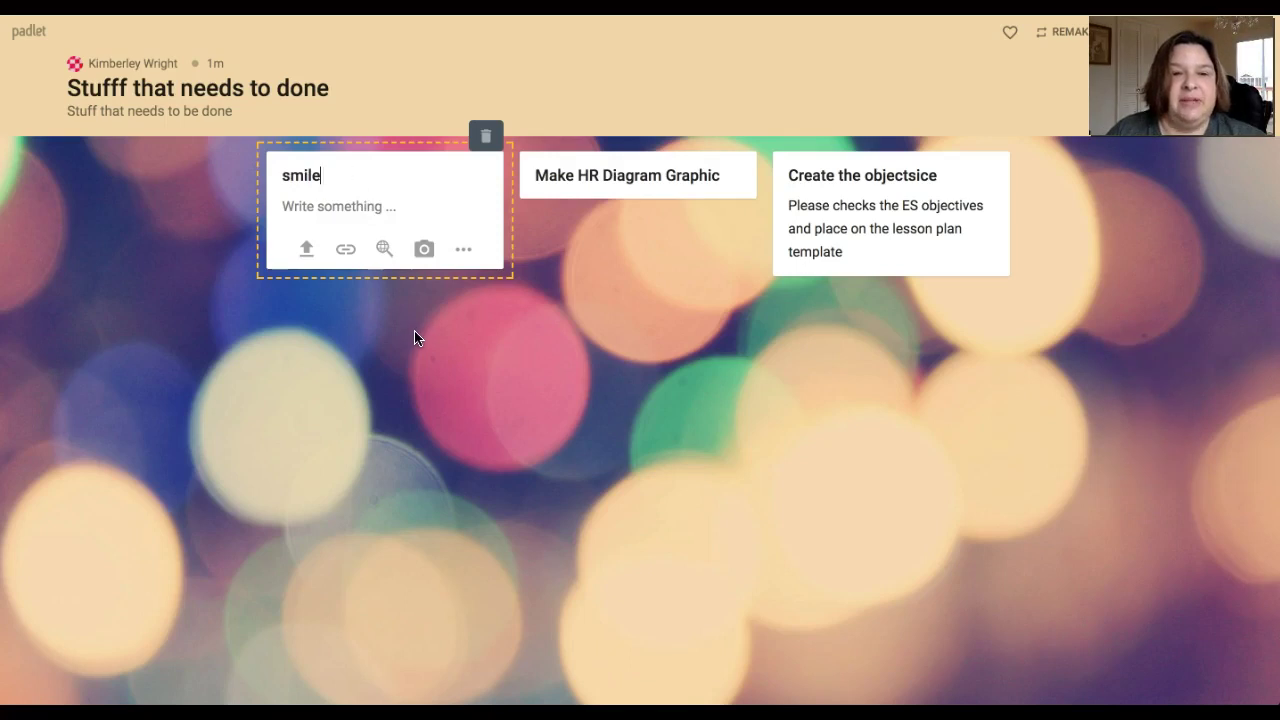
{"action": "left_click", "coordinate": [363, 207]}
{"action": "type", "text": "m"}
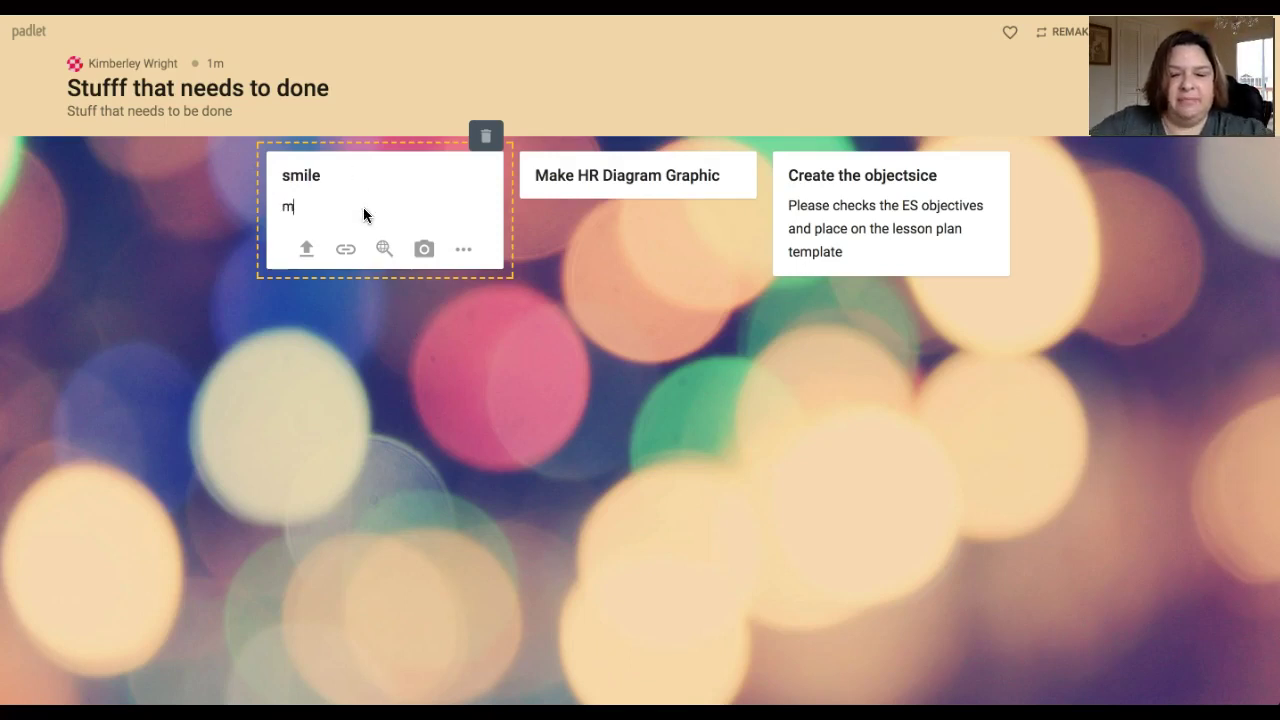
{"action": "type", "text": "ust smile!"}
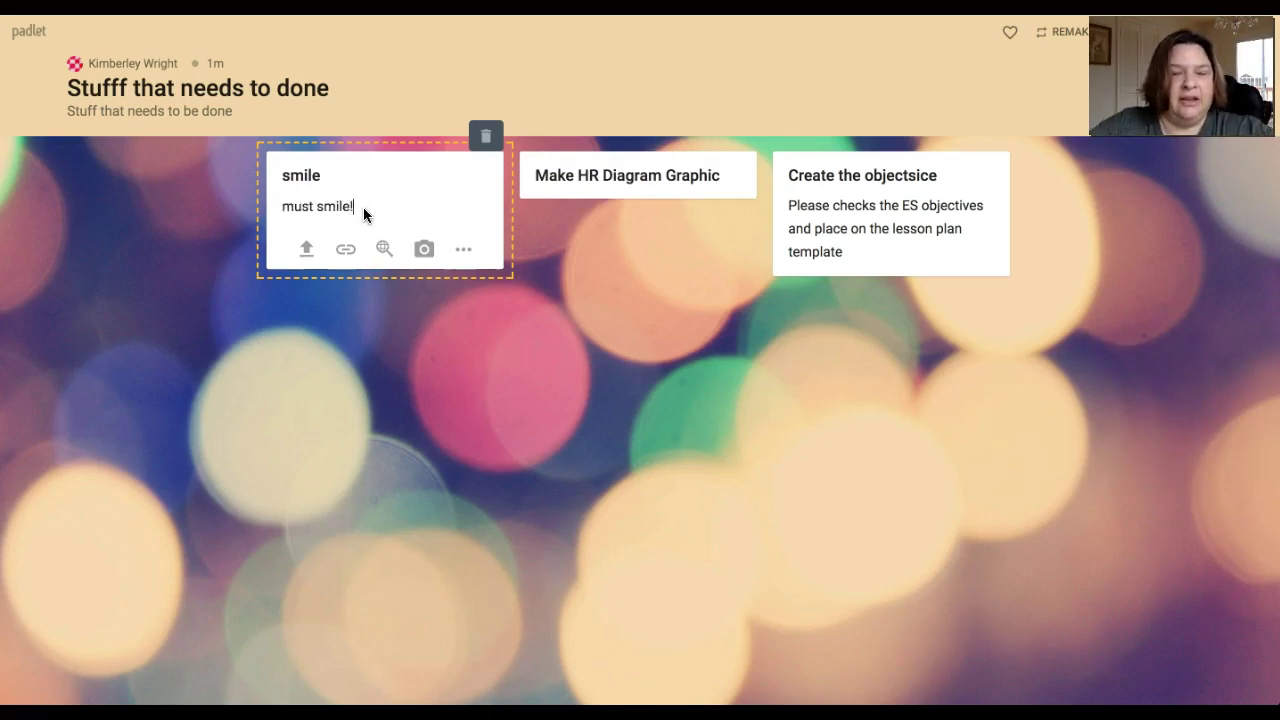
{"action": "left_click", "coordinate": [476, 339]}
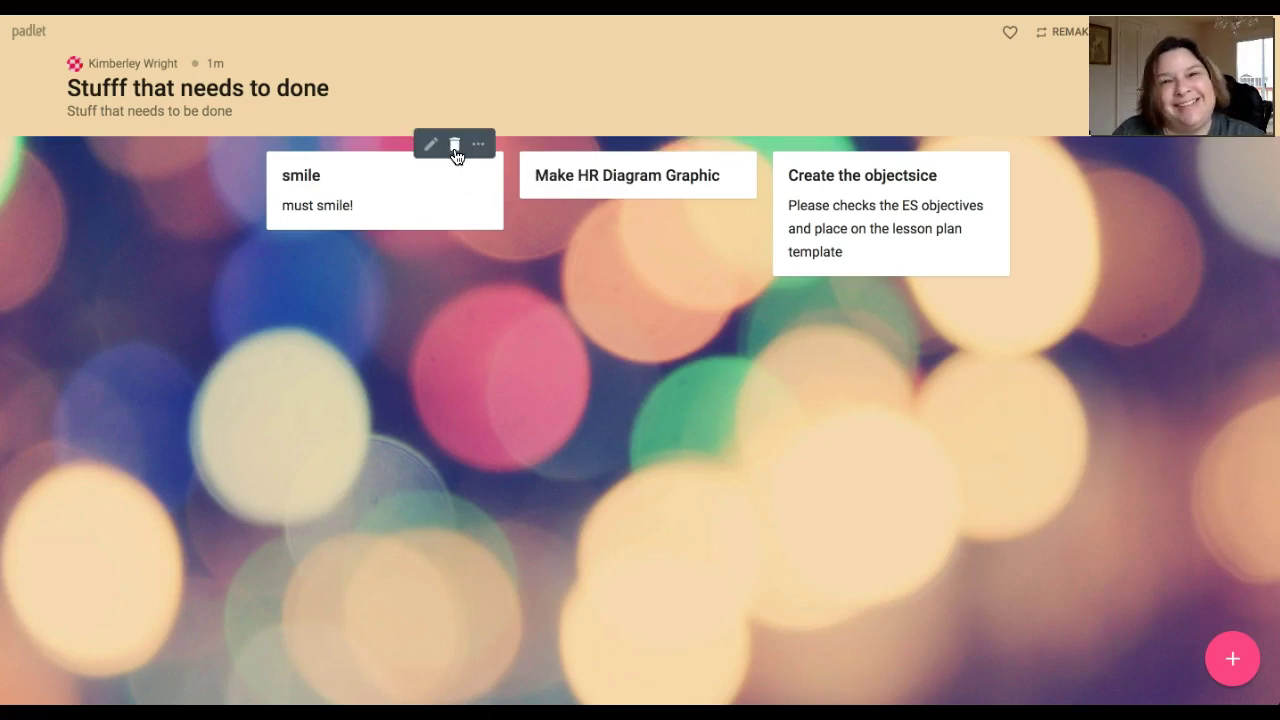
{"action": "left_click", "coordinate": [455, 147]}
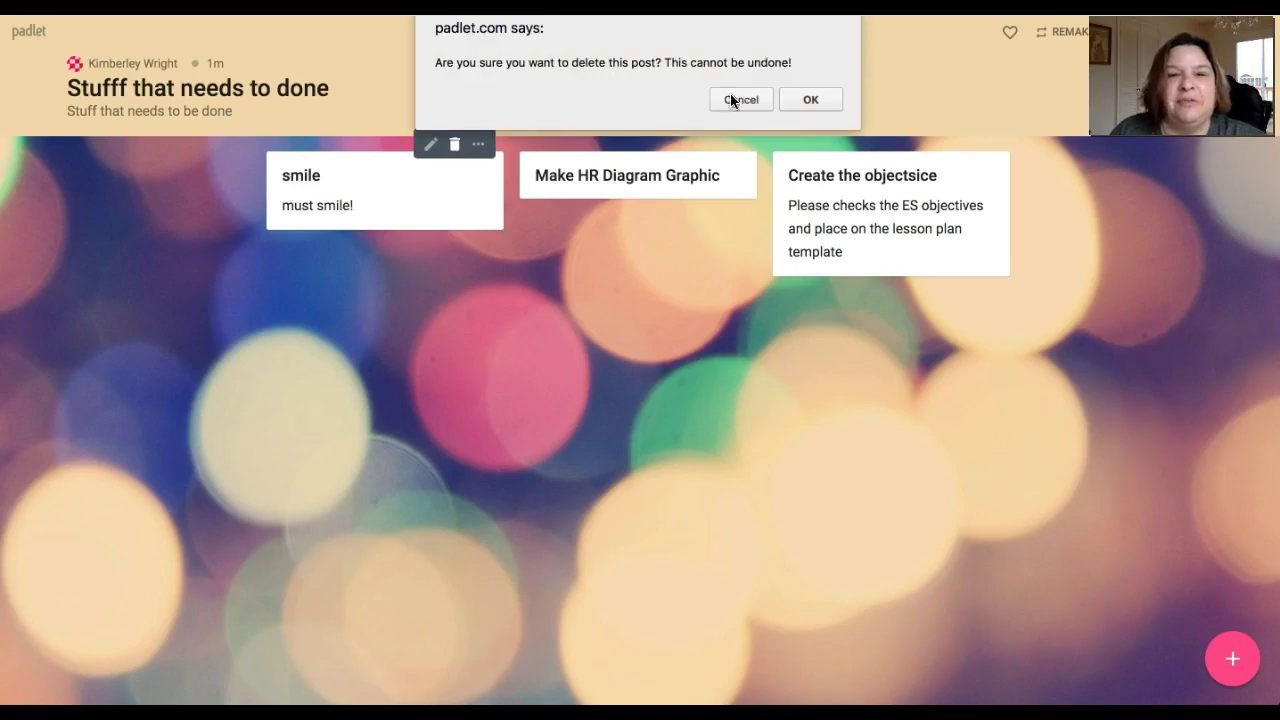
{"action": "left_click", "coordinate": [808, 100]}
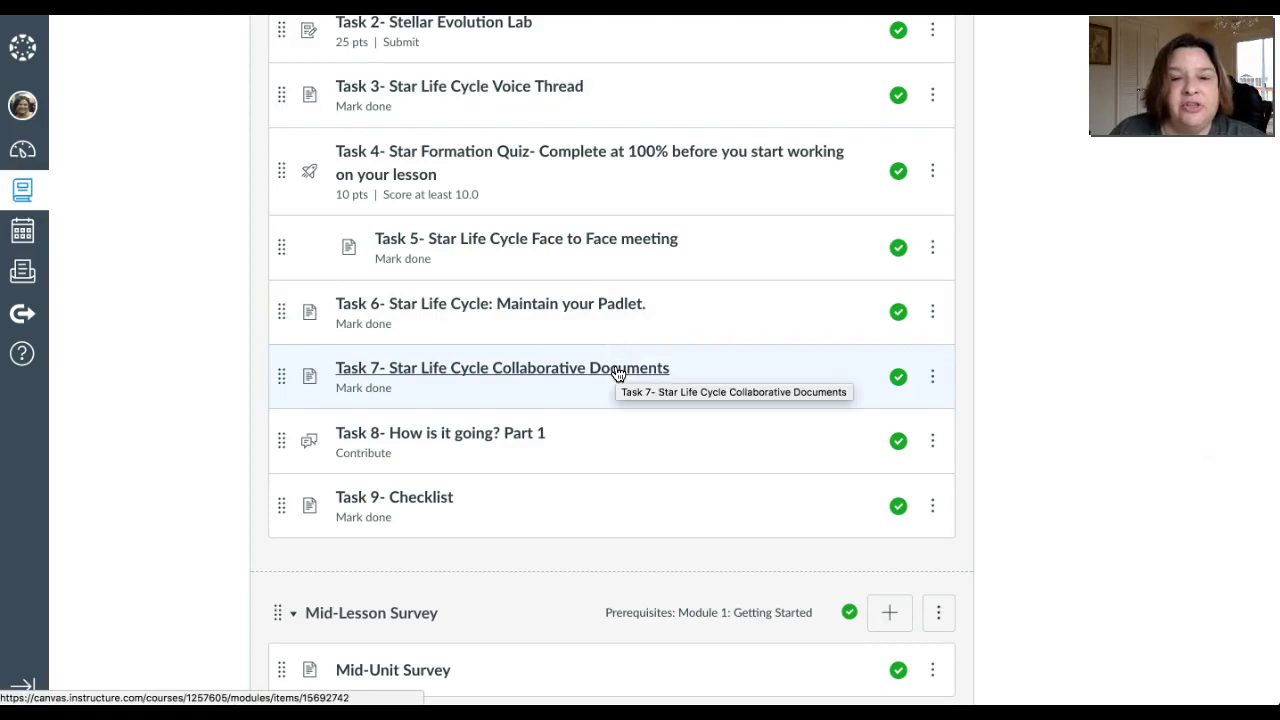
- Open the Task 7 Star Life Cycle Collaborative Documents page and its Graphic Organizer link
{"action": "left_click", "coordinate": [618, 370]}
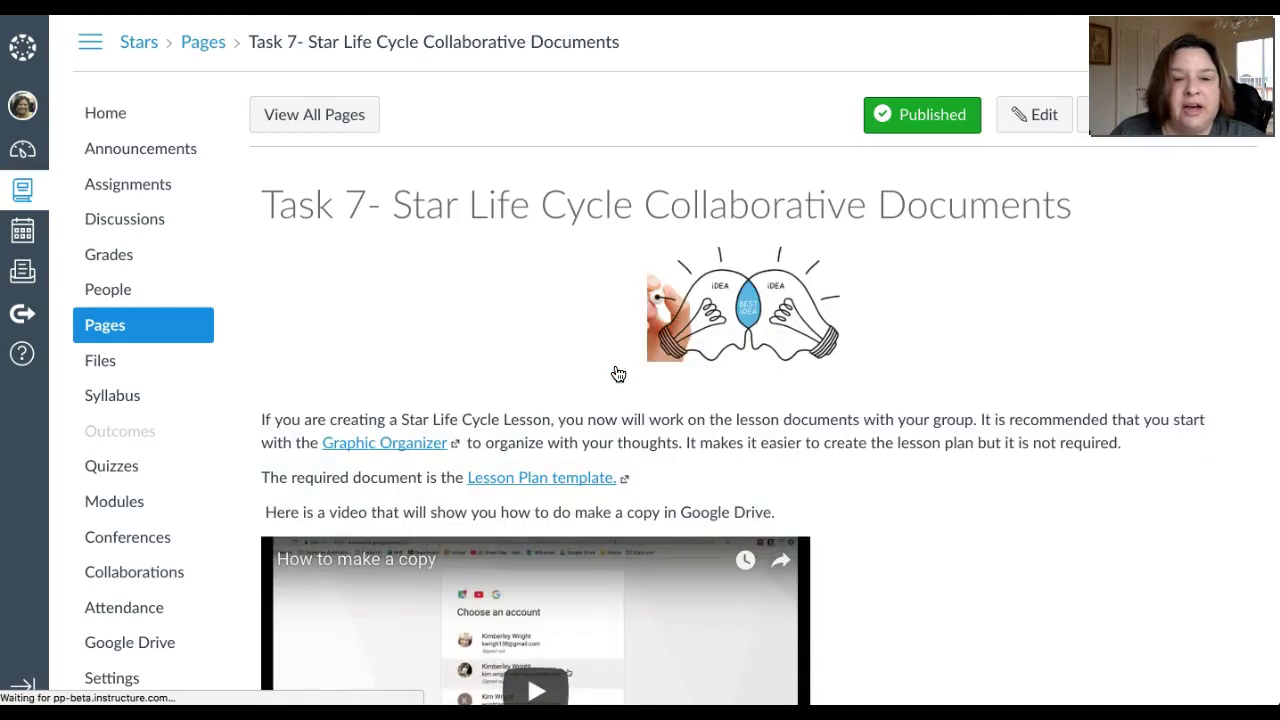
{"action": "left_click", "coordinate": [408, 446]}
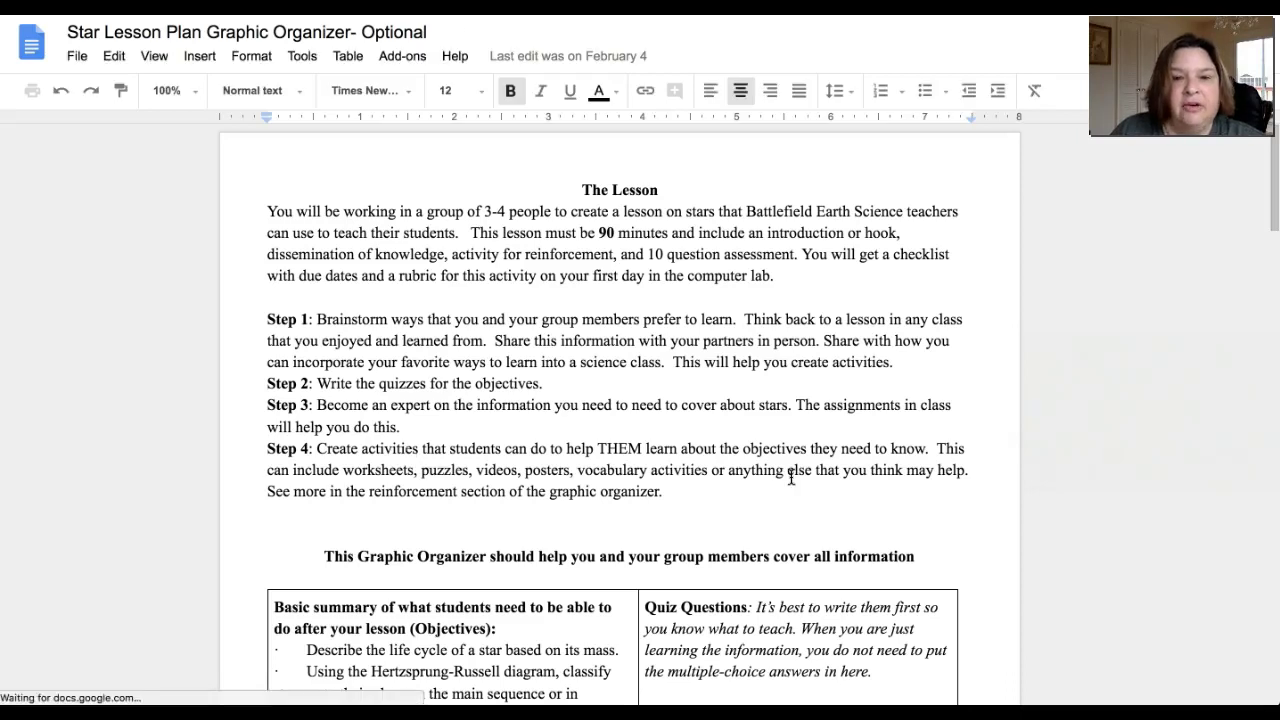
- Scroll through the Star Lesson Plan Graphic Organizer doc, then close it
{"action": "scroll", "coordinate": [791, 474], "scroll_direction": "down", "scroll_amount": 8}
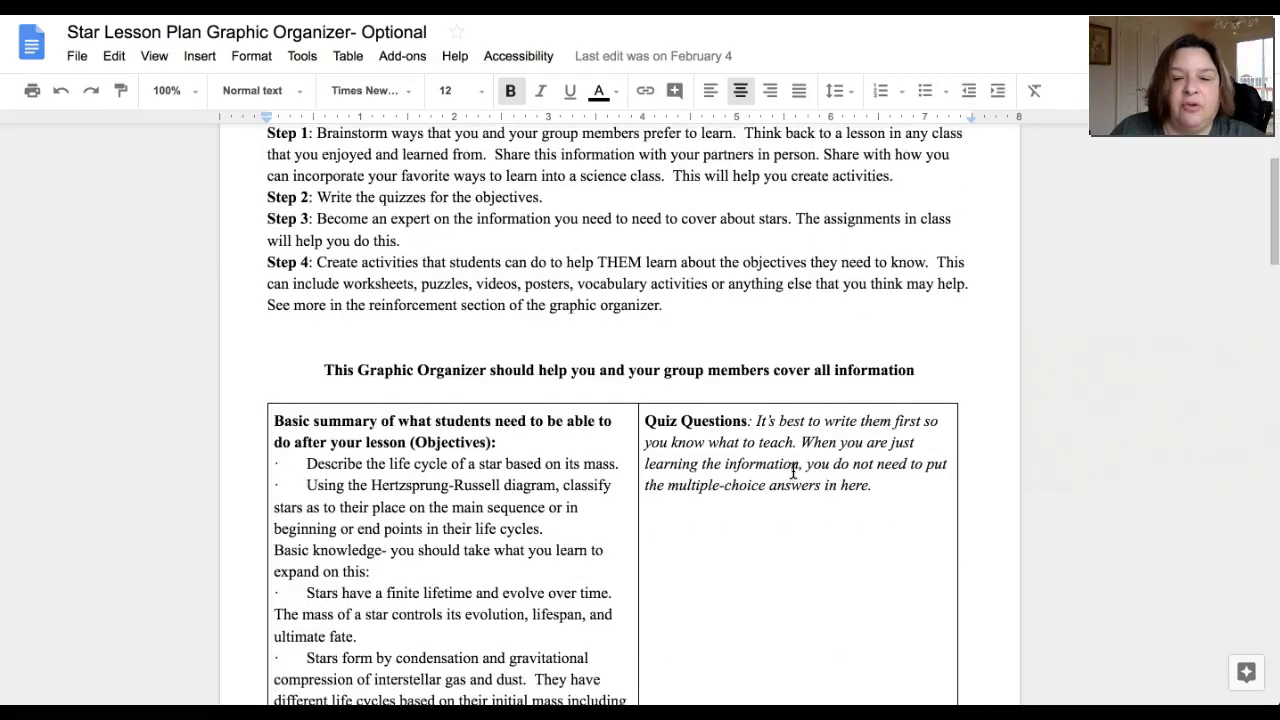
{"action": "scroll", "coordinate": [797, 469], "scroll_direction": "down", "scroll_amount": 3}
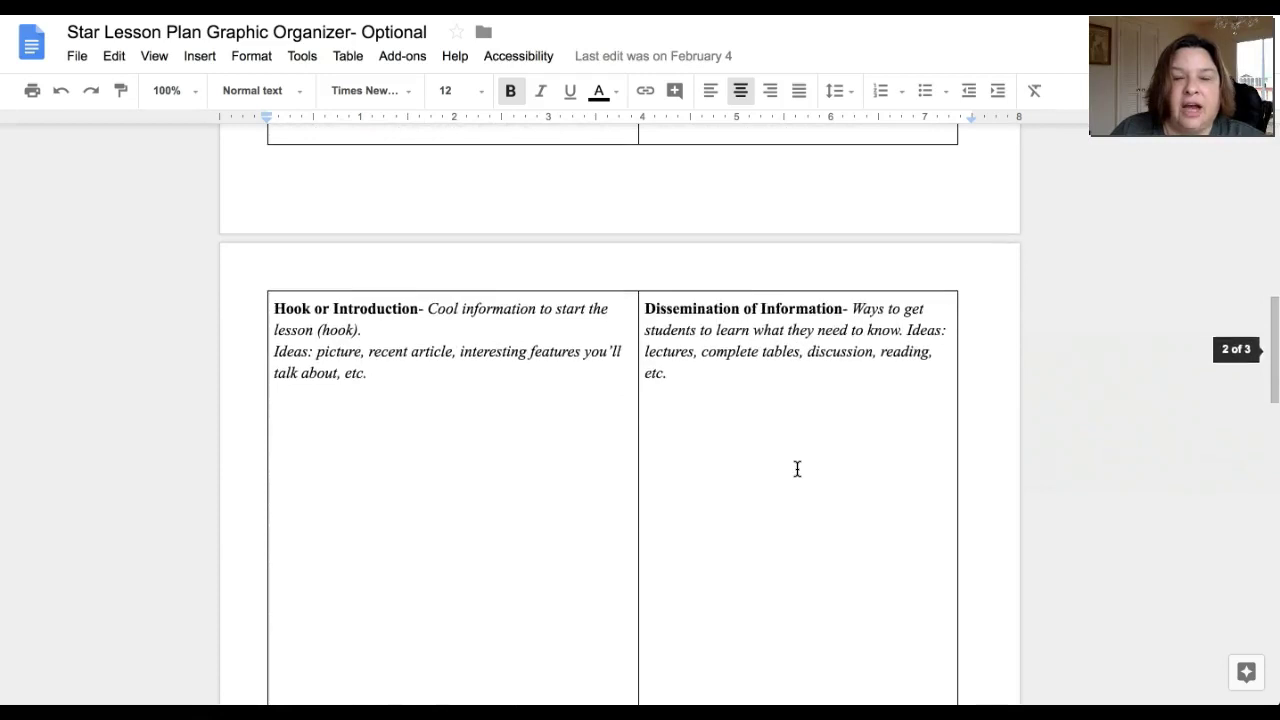
{"action": "scroll", "coordinate": [797, 469], "scroll_direction": "up", "scroll_amount": 8}
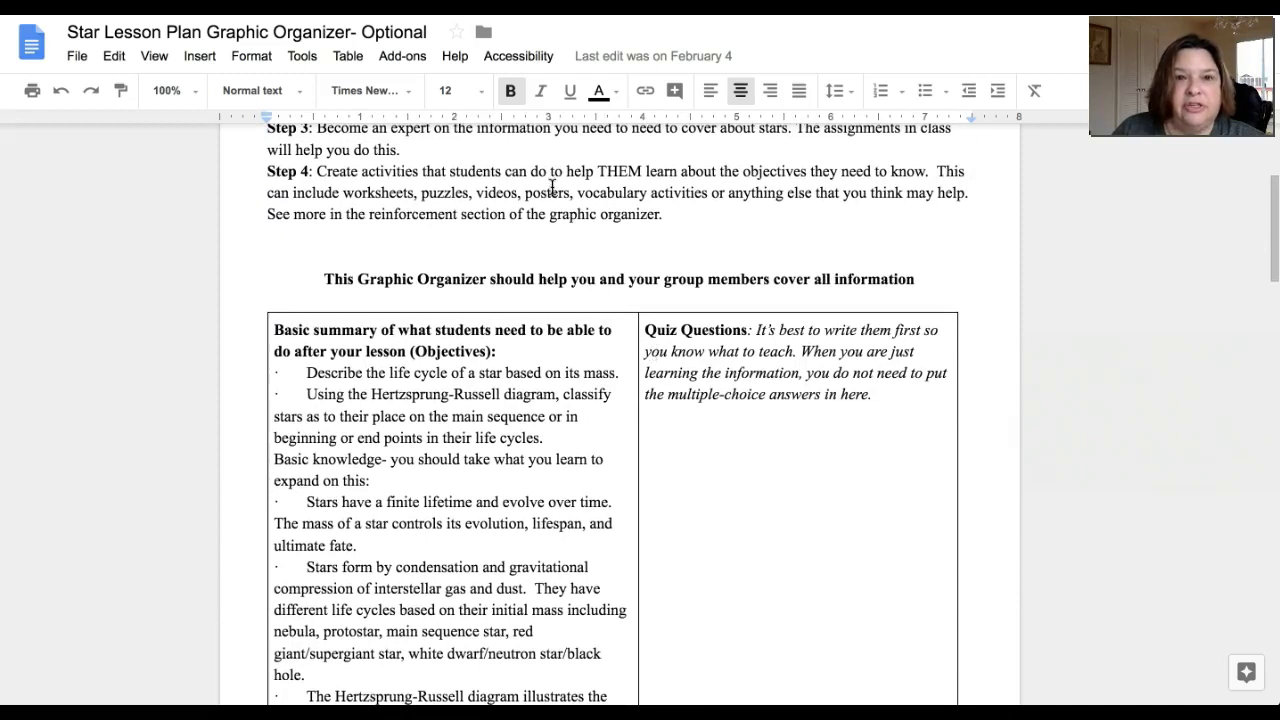
{"action": "key", "text": "super+w"}
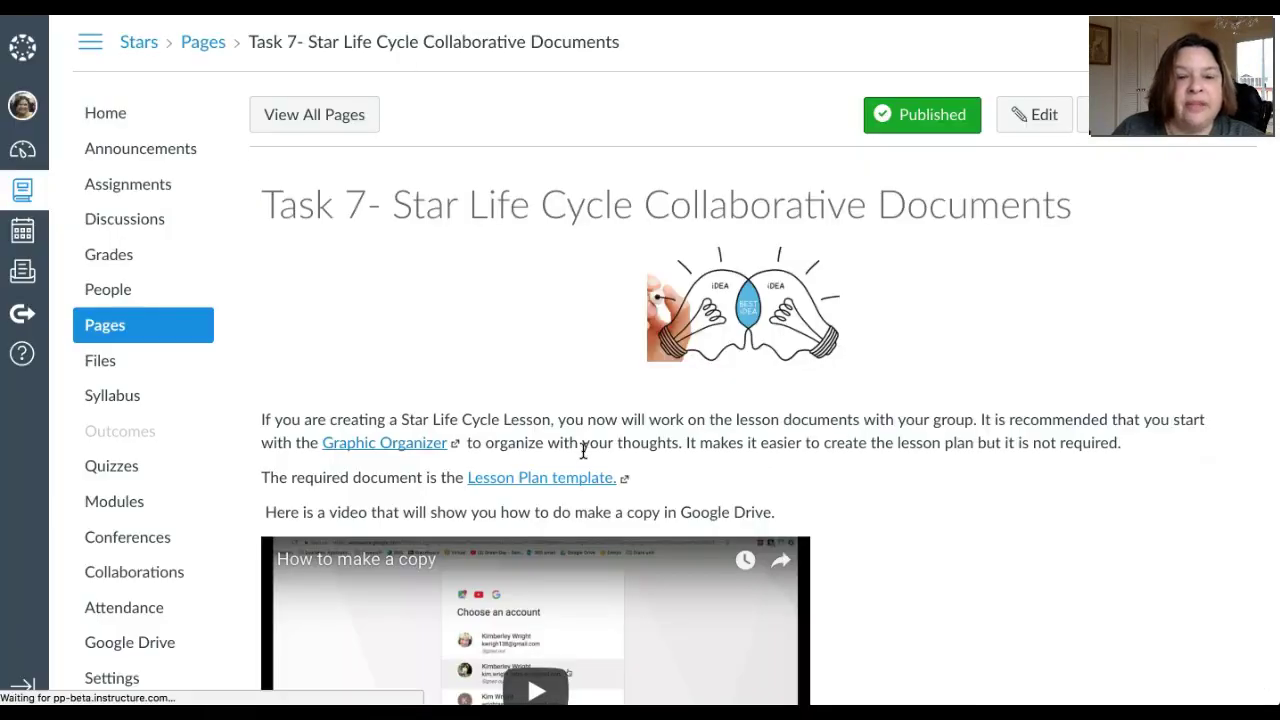
- Review the Lesson Plan template doc and return to the Task 7 Canvas page
{"action": "left_click", "coordinate": [580, 482]}
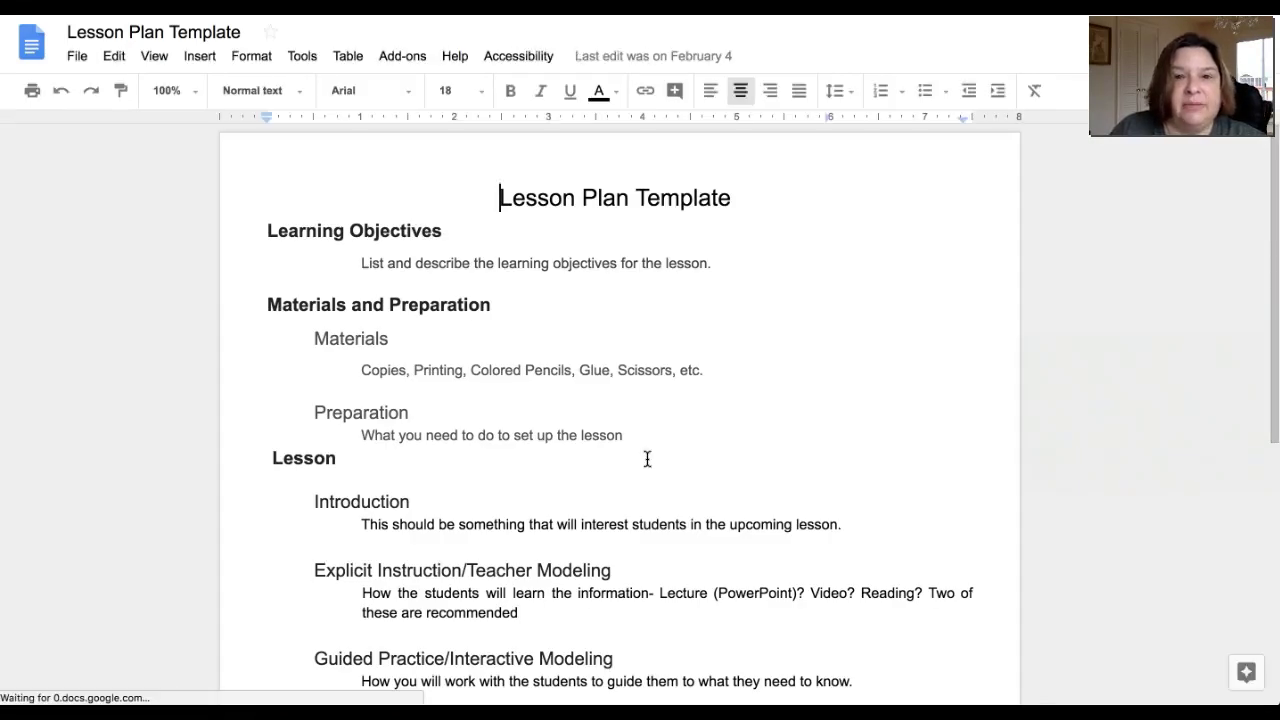
{"action": "scroll", "coordinate": [652, 455], "scroll_direction": "down", "scroll_amount": 1}
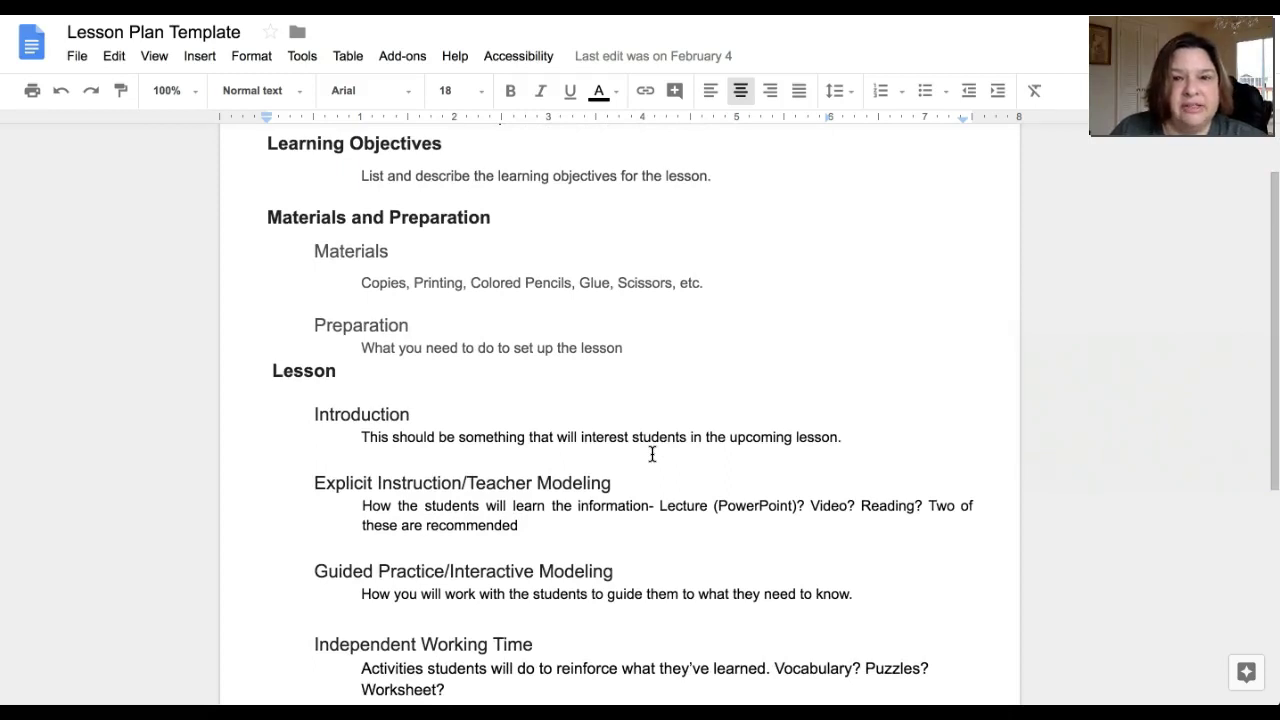
{"action": "scroll", "coordinate": [652, 455], "scroll_direction": "down", "scroll_amount": 4}
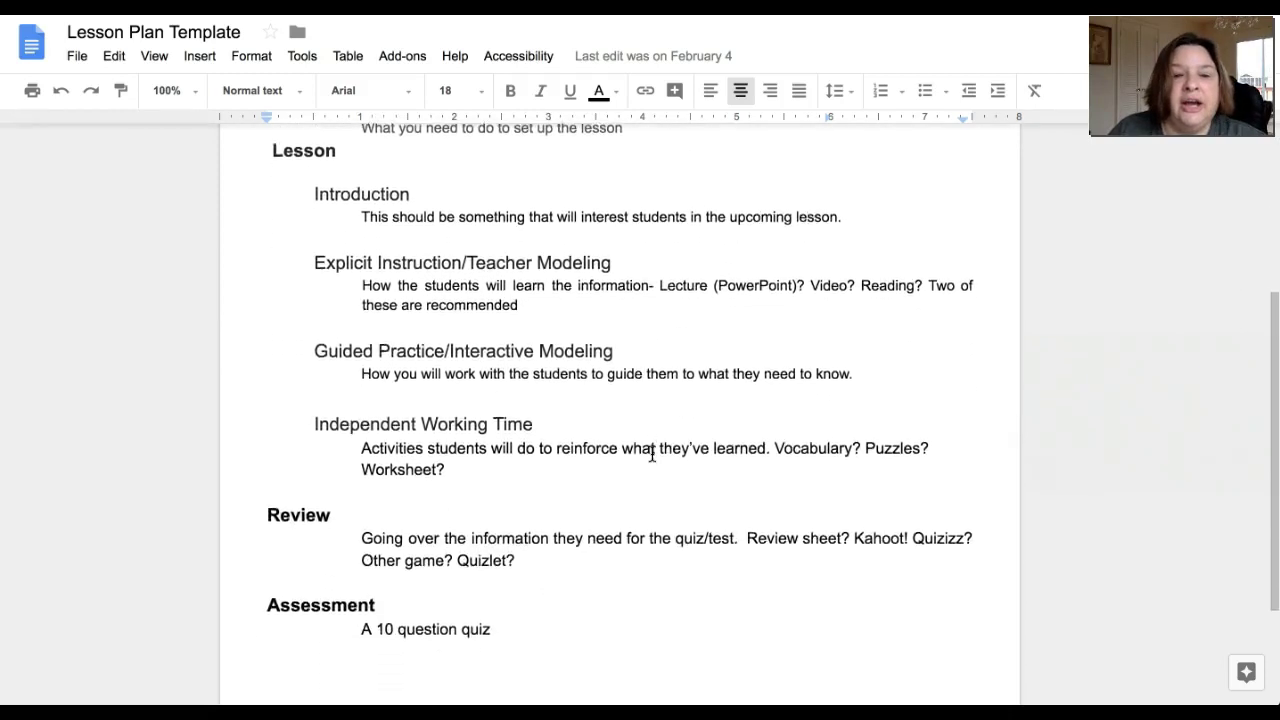
{"action": "scroll", "coordinate": [652, 454], "scroll_direction": "up", "scroll_amount": 5}
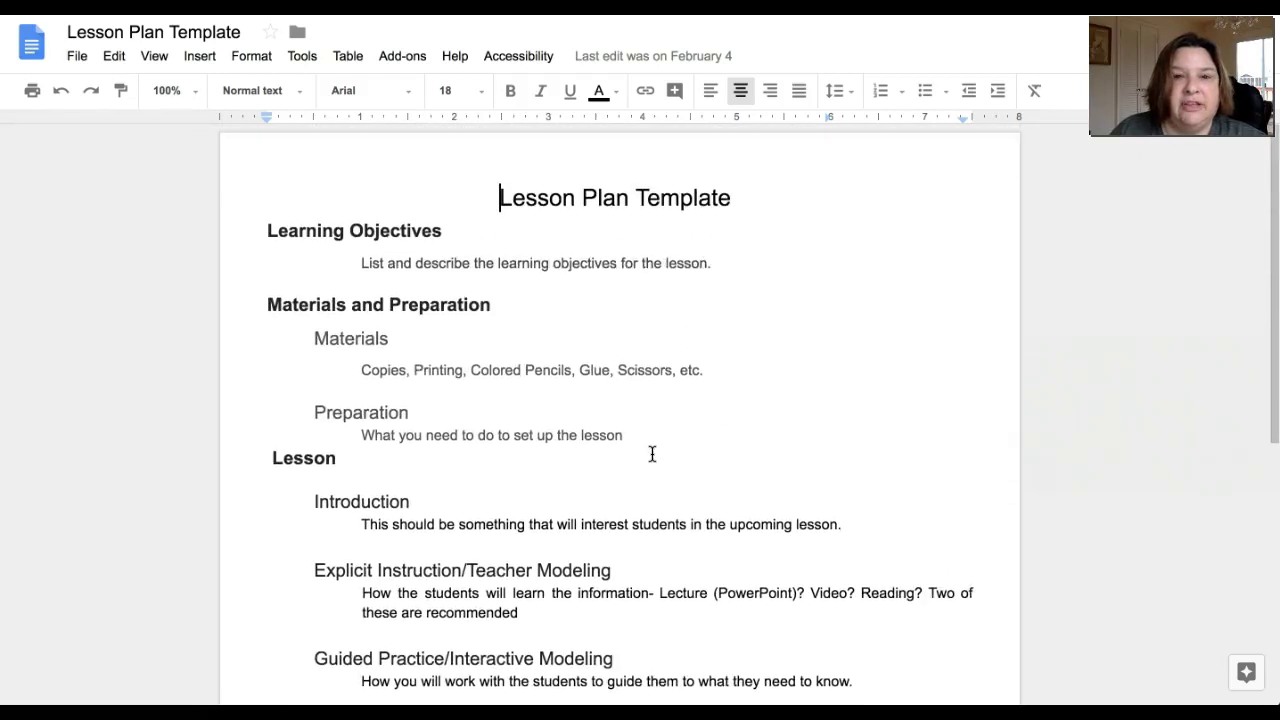
{"action": "key", "text": "ctrl+shift+Tab"}
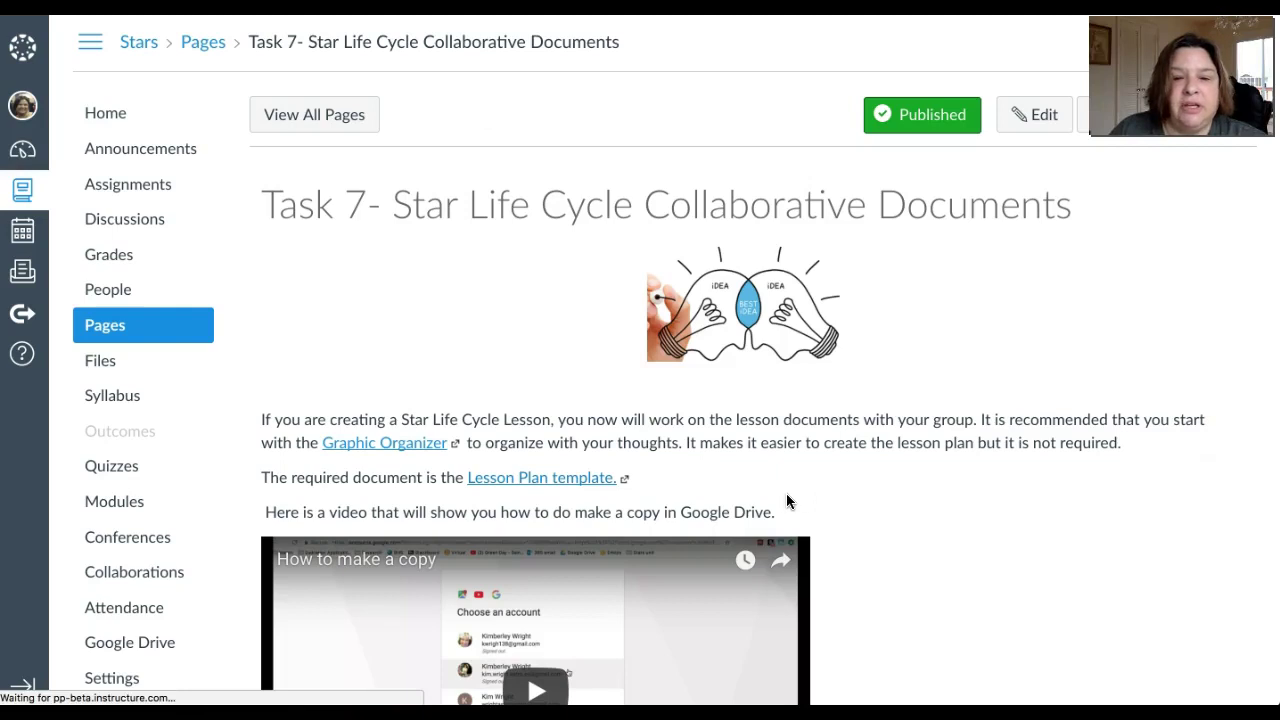
- Scroll Task 7's copying instructions down to the lesson plan Requirements section and back up
{"action": "scroll", "coordinate": [786, 501], "scroll_direction": "down", "scroll_amount": 8}
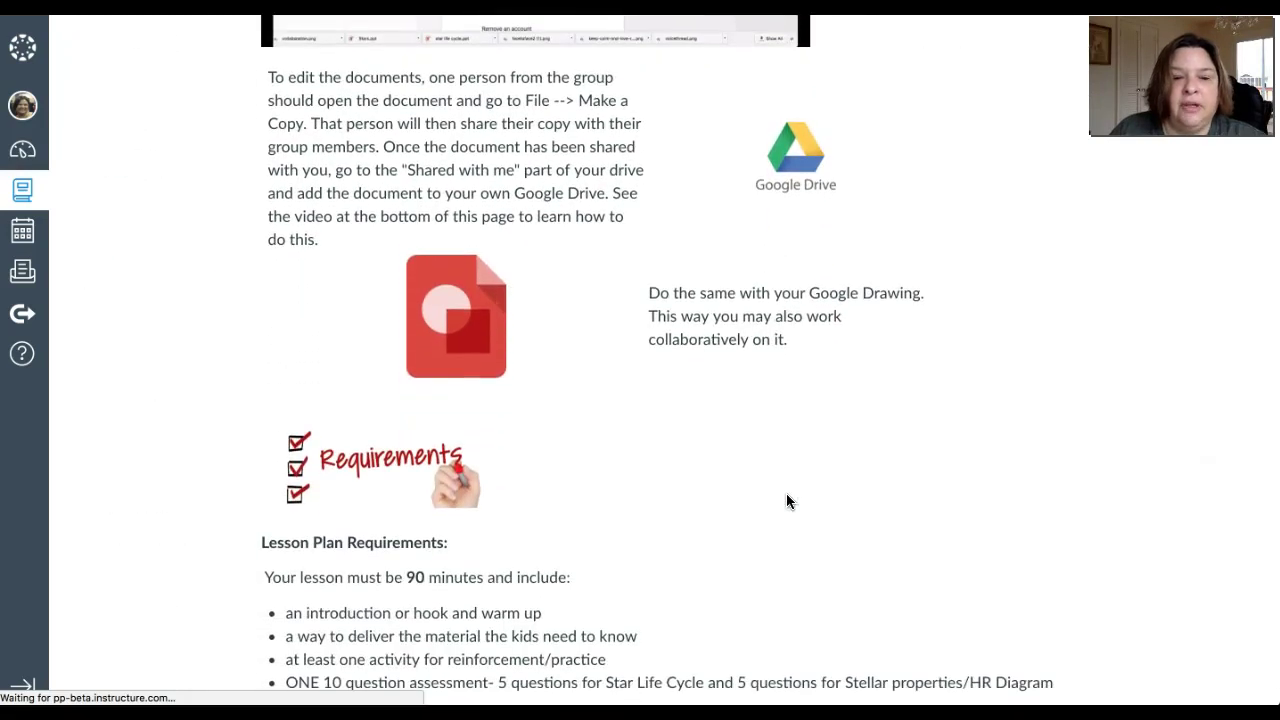
{"action": "scroll", "coordinate": [786, 501], "scroll_direction": "up", "scroll_amount": 1}
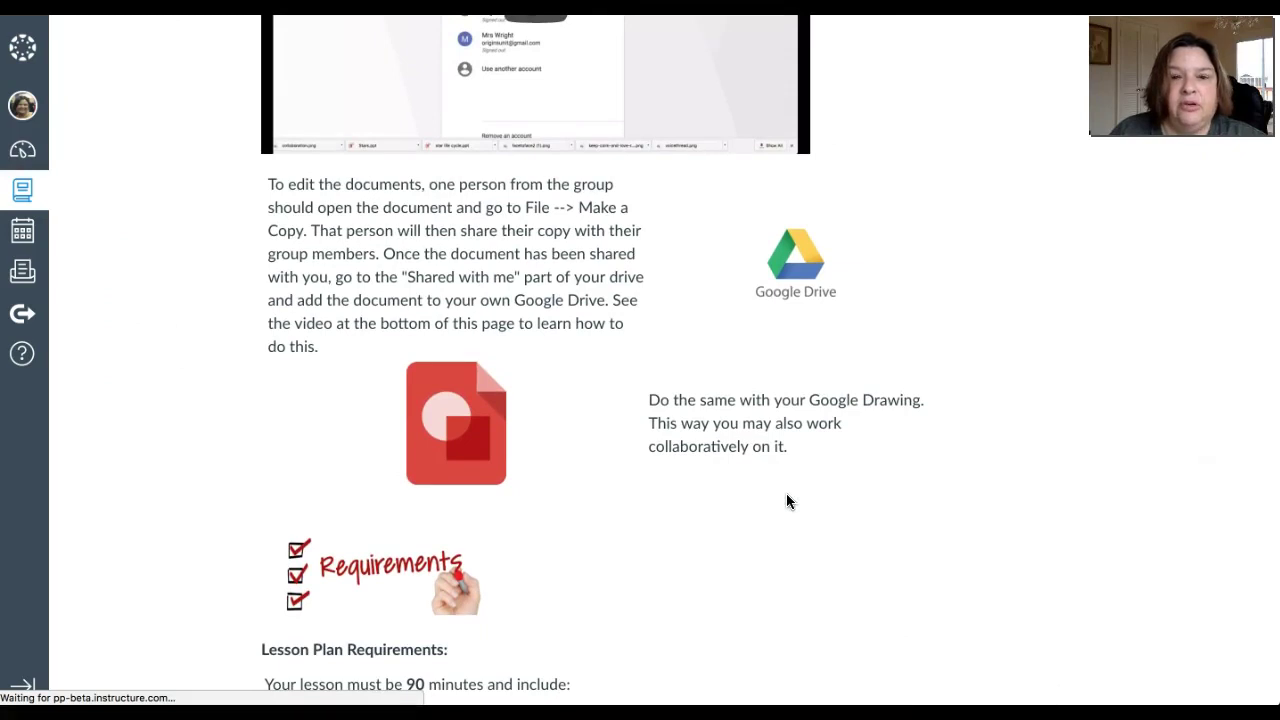
{"action": "scroll", "coordinate": [786, 501], "scroll_direction": "down", "scroll_amount": 1}
{"action": "scroll", "coordinate": [786, 501], "scroll_direction": "up", "scroll_amount": 2}
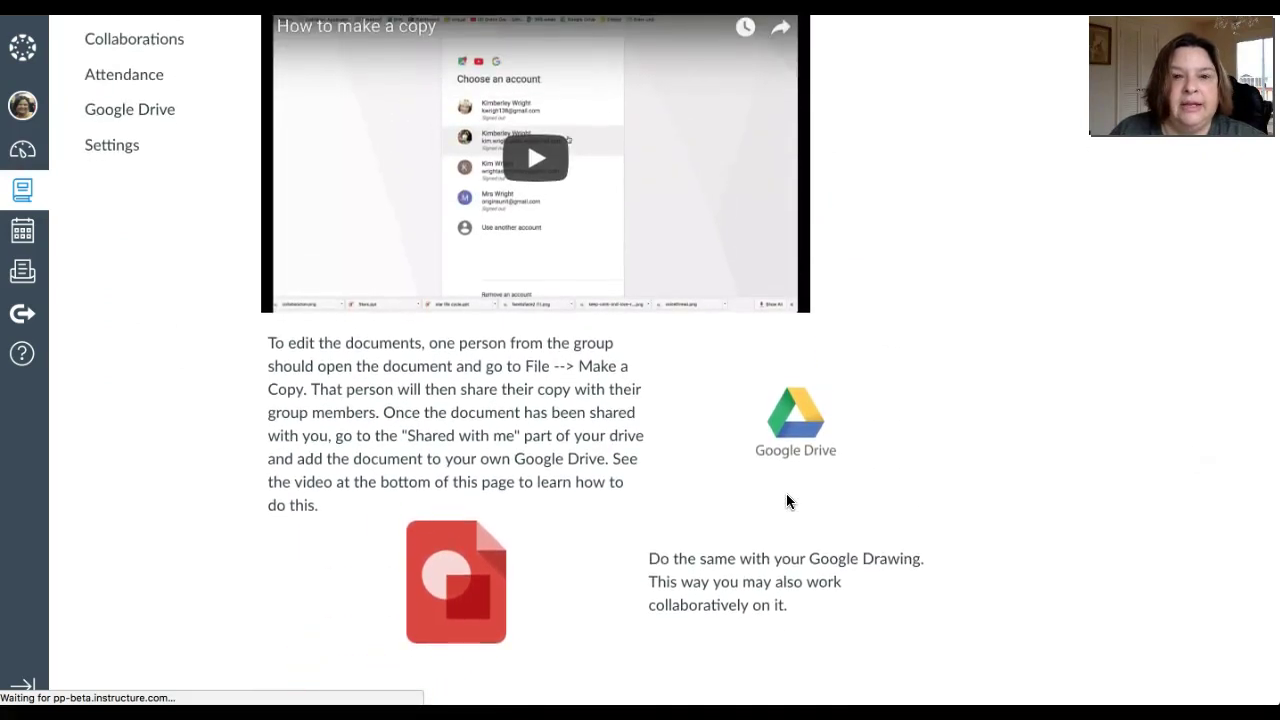
{"action": "scroll", "coordinate": [786, 501], "scroll_direction": "down", "scroll_amount": 5}
{"action": "scroll", "coordinate": [786, 501], "scroll_direction": "up", "scroll_amount": 4}
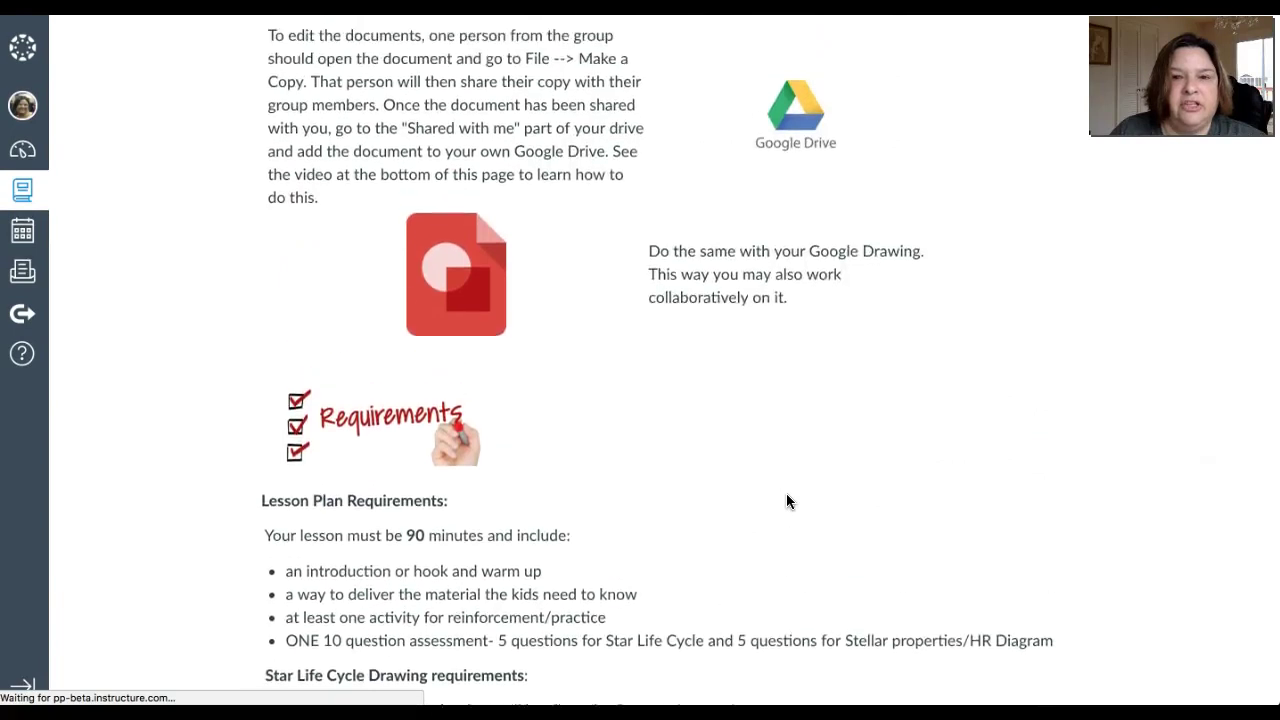
{"action": "scroll", "coordinate": [786, 501], "scroll_direction": "up", "scroll_amount": 3}
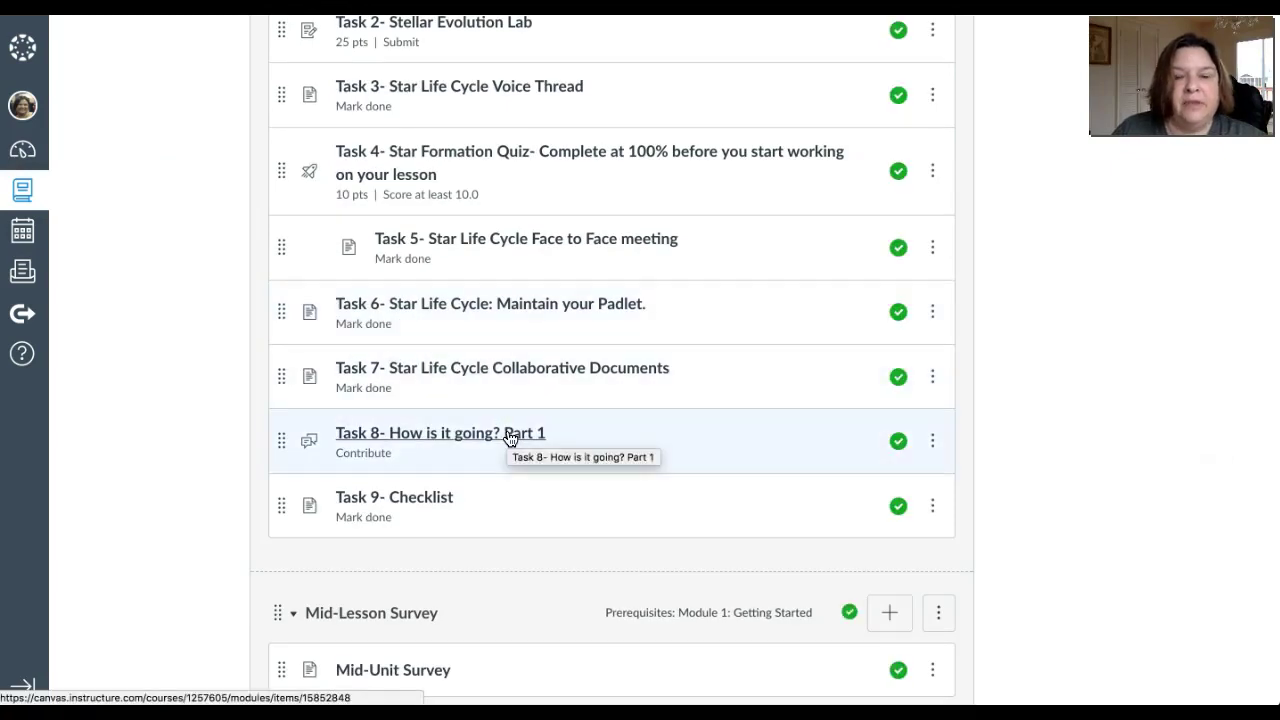
- Open the 'Task 8- How is it going? Part 1' discussion from the Modules list
{"action": "left_click", "coordinate": [509, 438]}
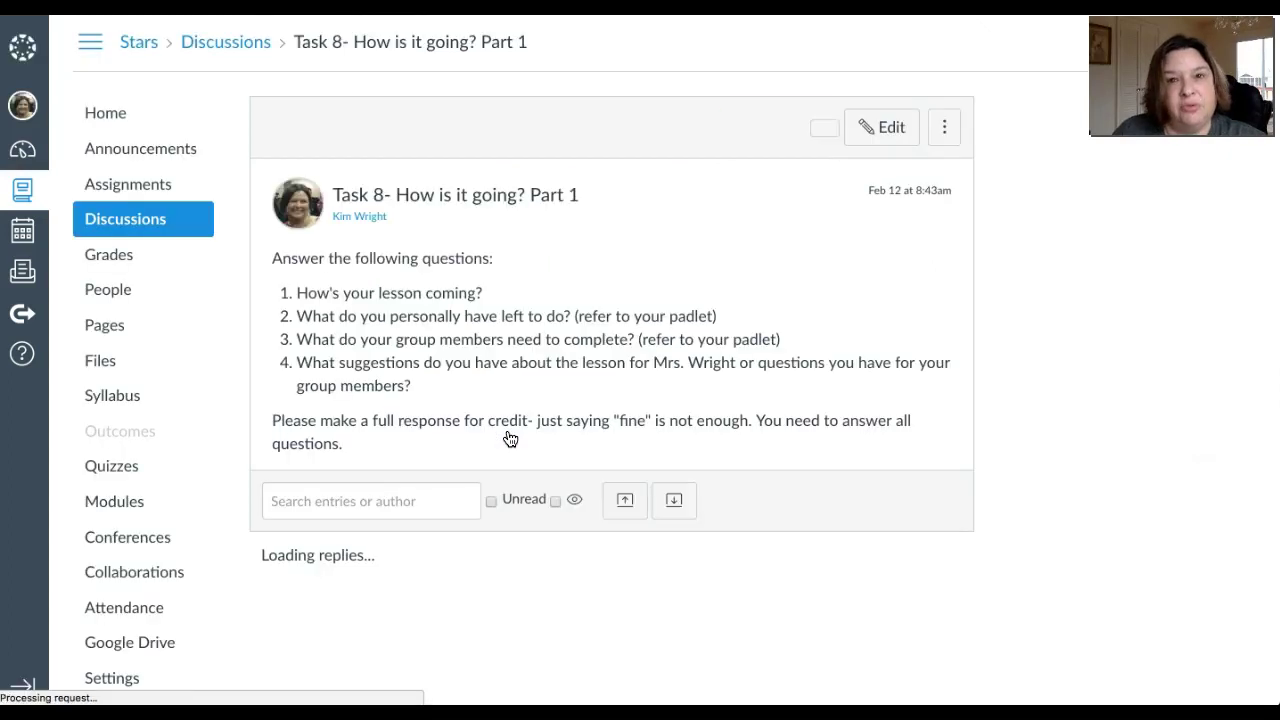